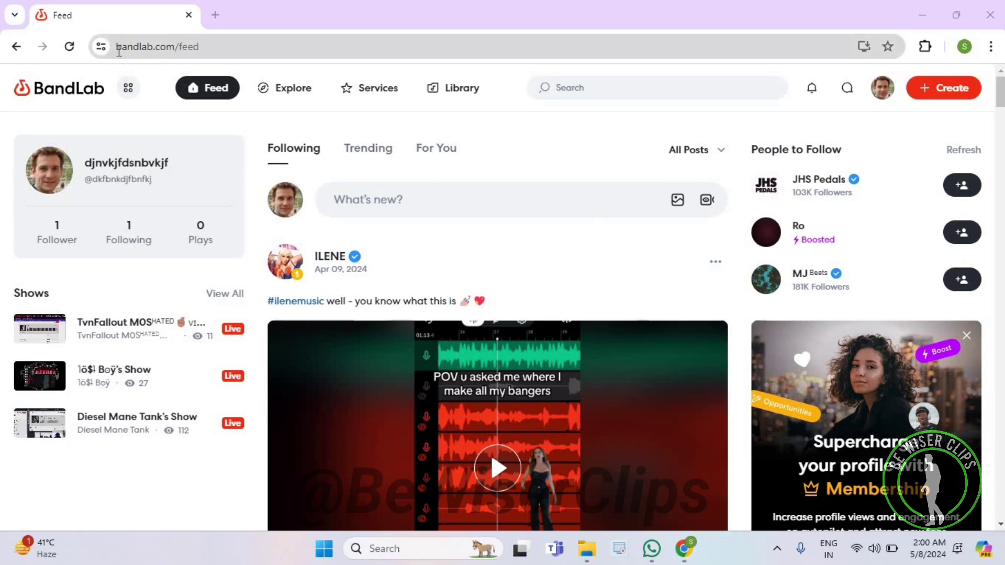
Step: From the profile settings' Notifications page, switch on the General 'New likes' Push toggle
click(66, 174)
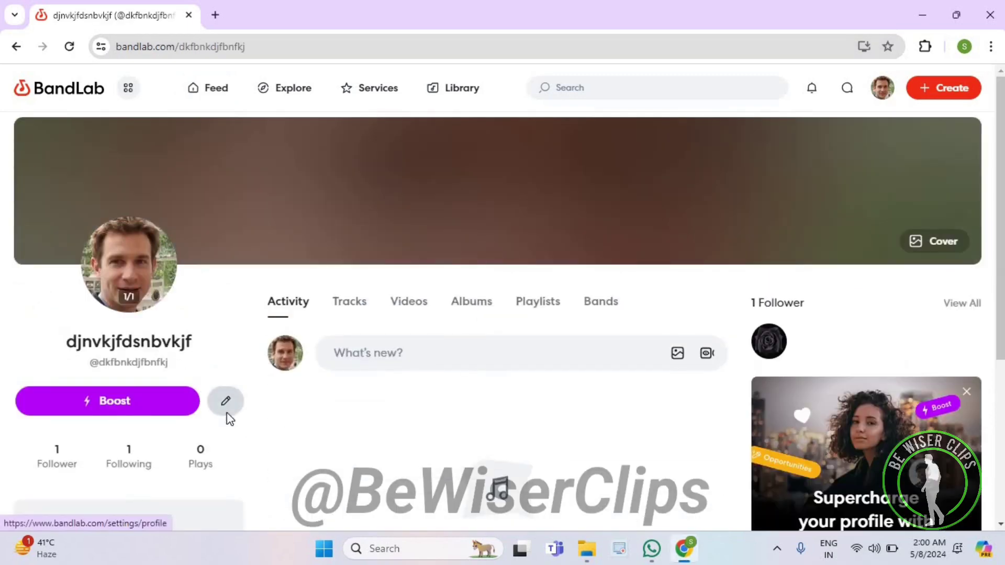
click(225, 402)
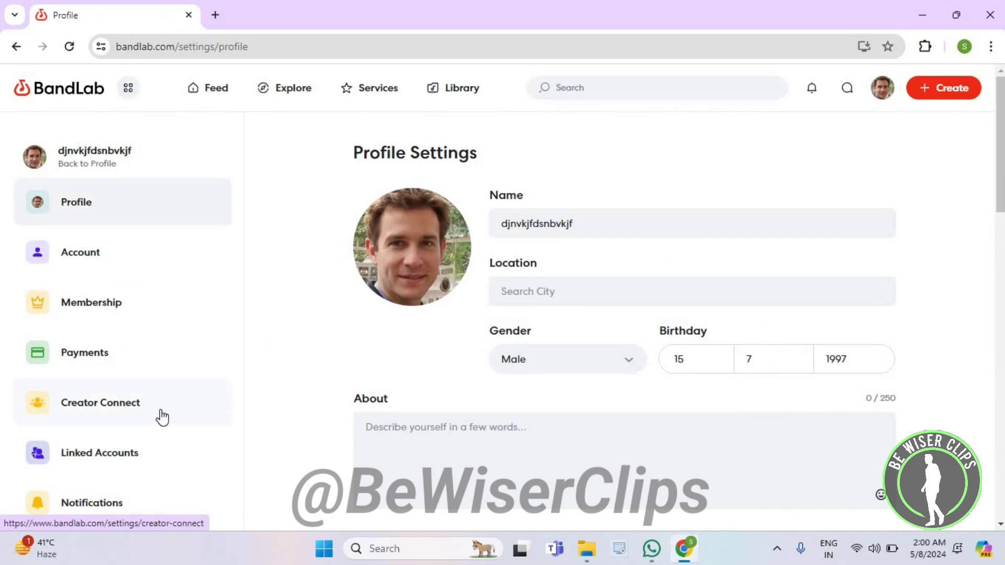
scroll(167, 418, down, 3)
scroll(110, 315, down, 3)
click(91, 281)
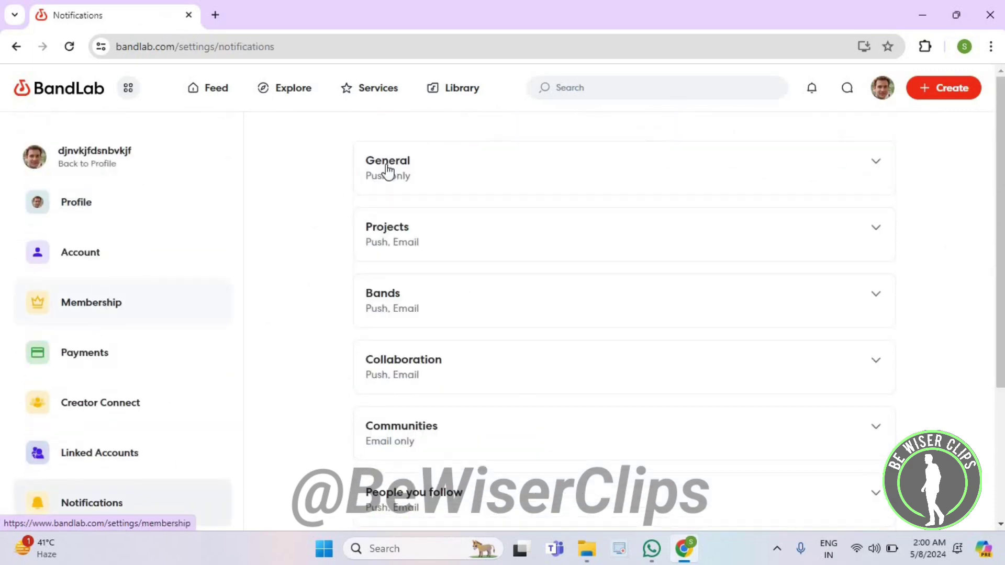
click(396, 162)
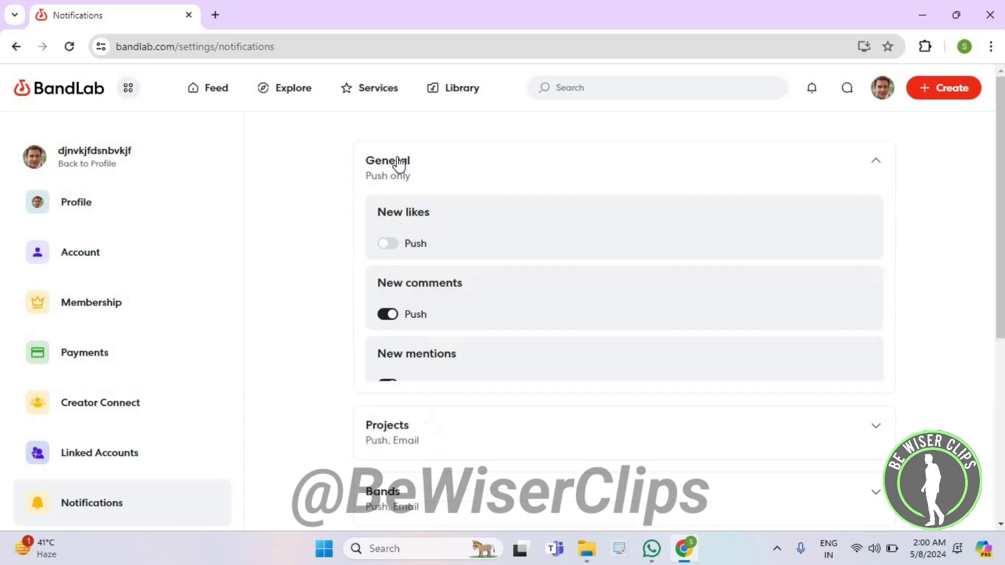
click(386, 245)
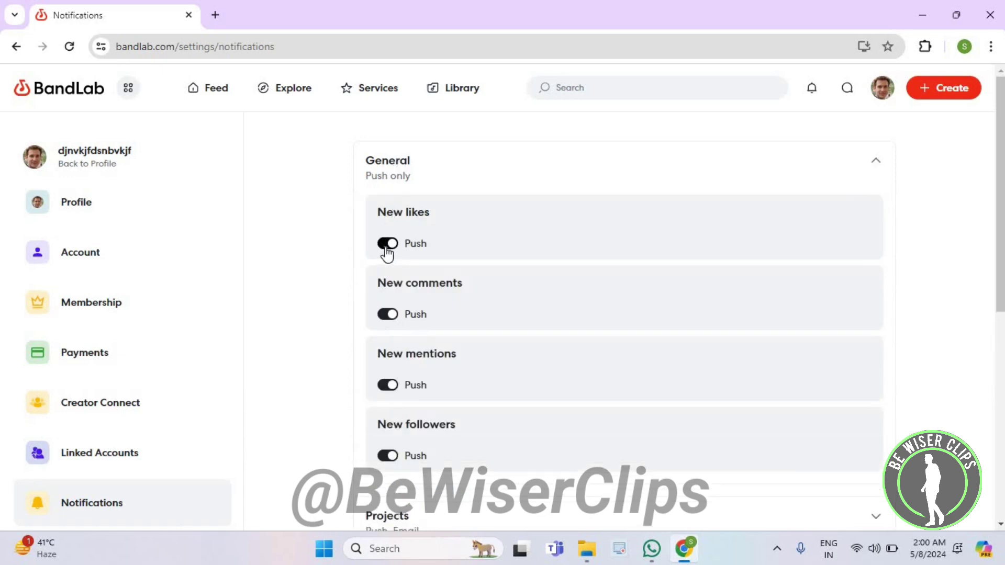